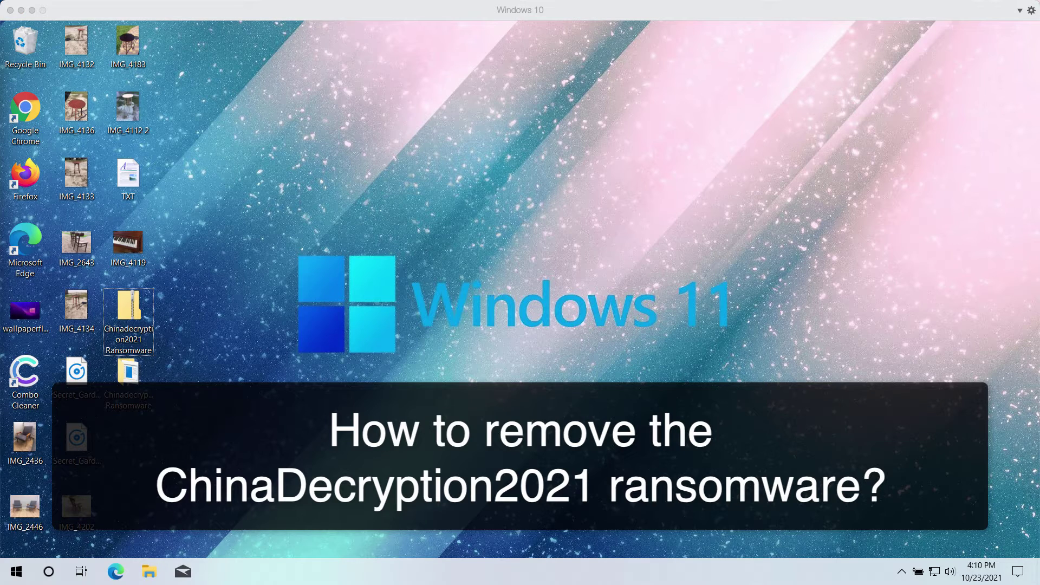
# Focus the virtual machine and select, then deselect, the TXT file on the desktop
pyautogui.click(274, 439)
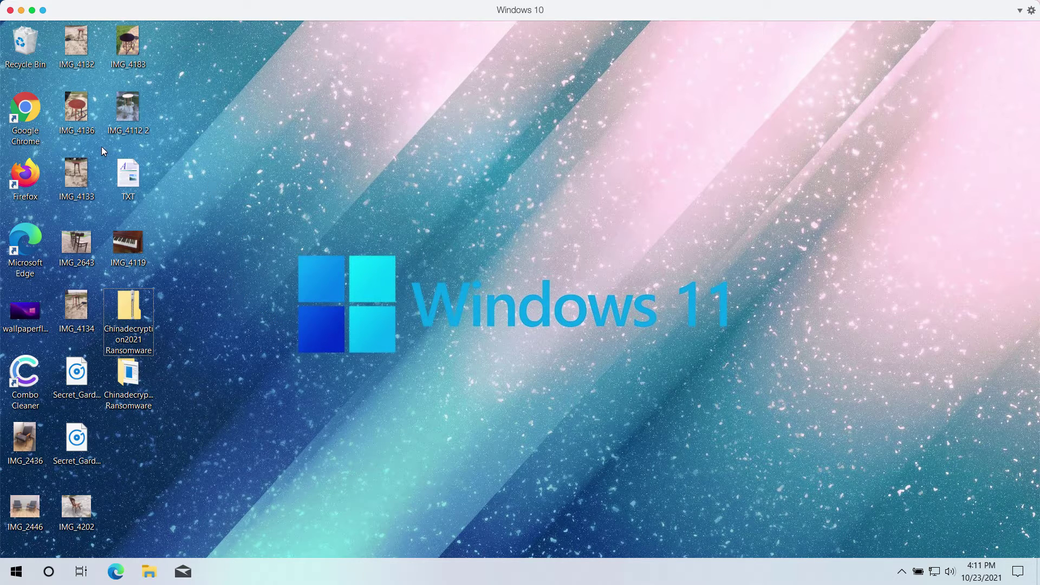
pyautogui.moveTo(101, 147); pyautogui.dragTo(152, 145)
pyautogui.click(152, 145)
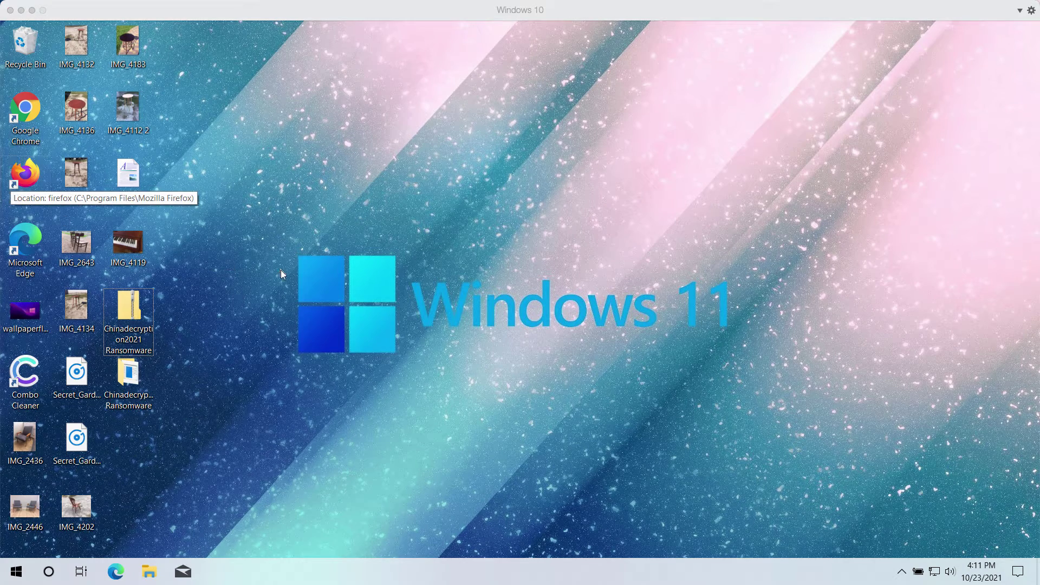
# Open and close the IMG_4119 photo, then play and close the second Secret_Garden track
pyautogui.click(127, 244)
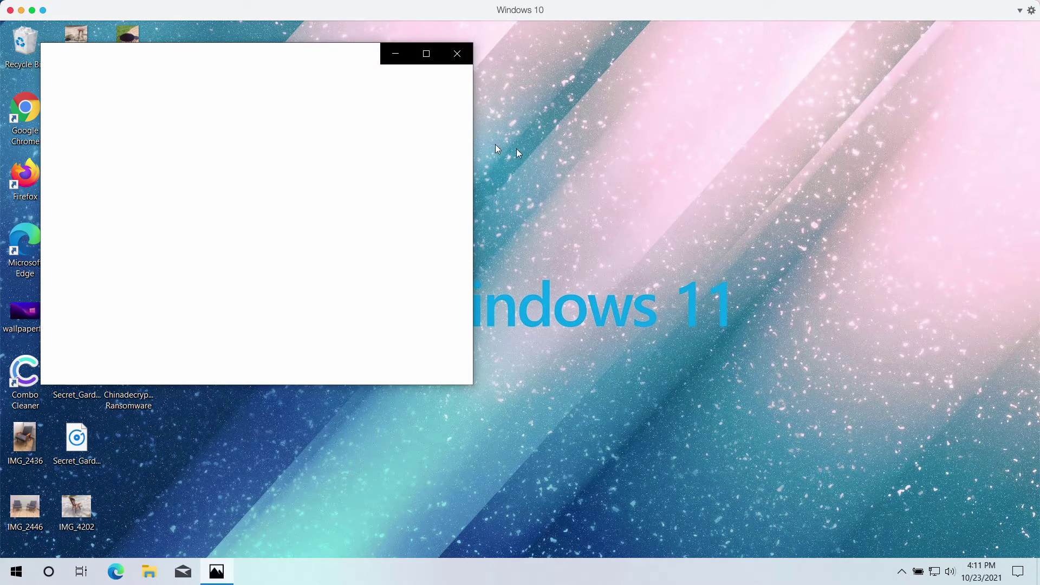
pyautogui.click(458, 50)
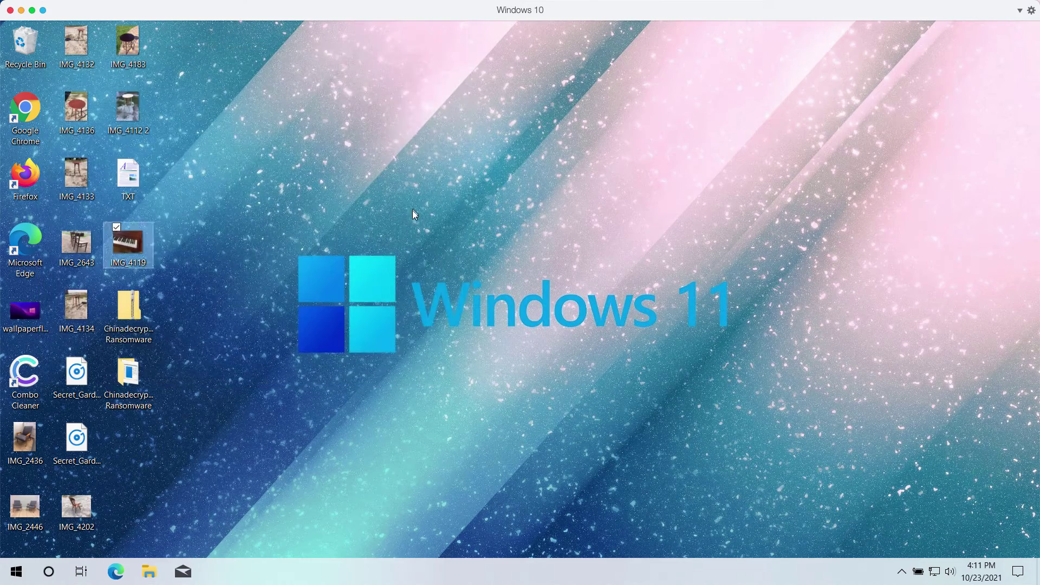
pyautogui.click(82, 447)
pyautogui.doubleClick(83, 447)
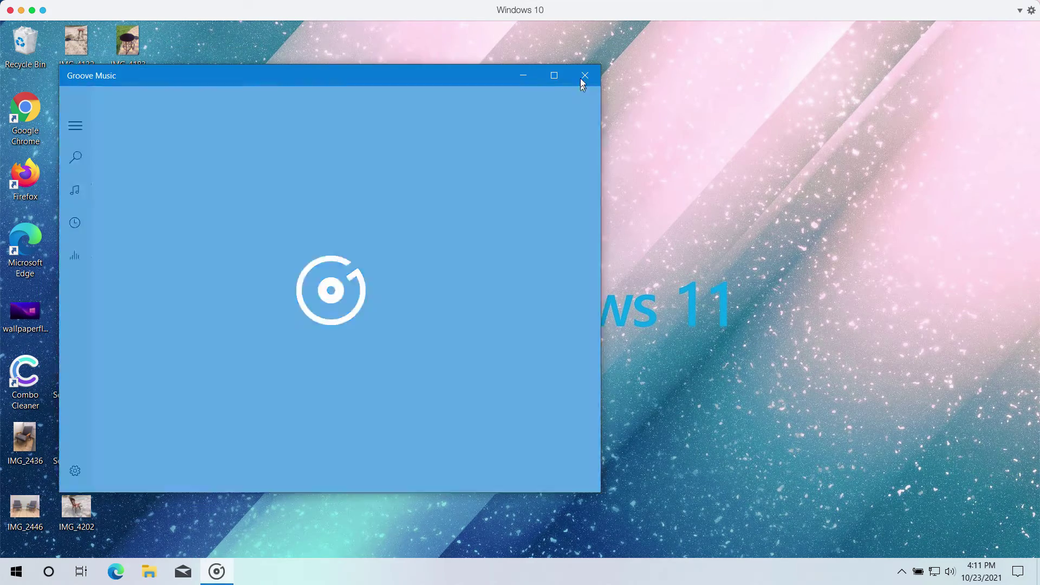
pyautogui.click(581, 80)
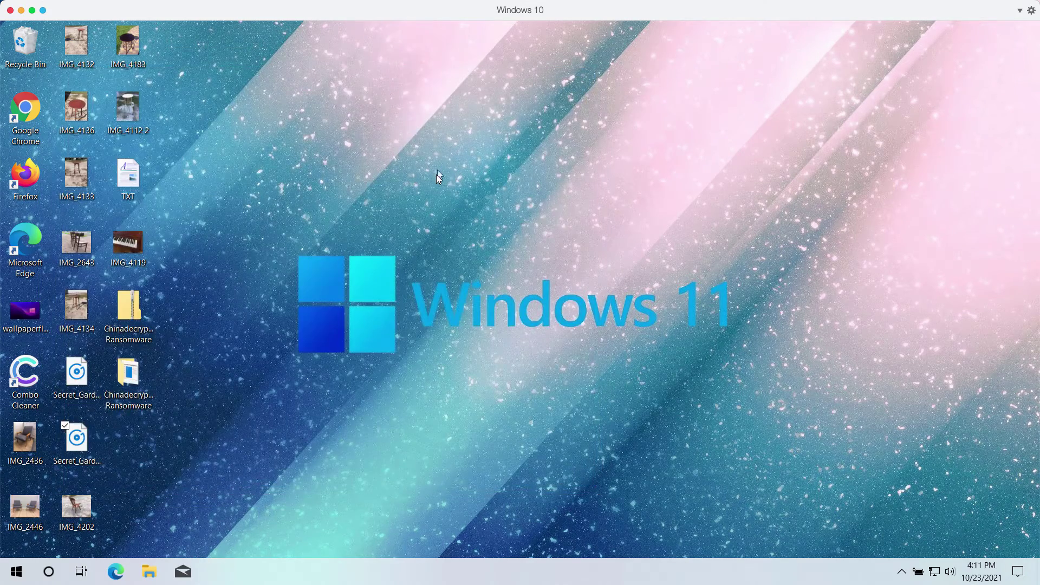
# Open and close the IMG_2436 and IMG_4202 photos to show they work before encryption
pyautogui.doubleClick(26, 447)
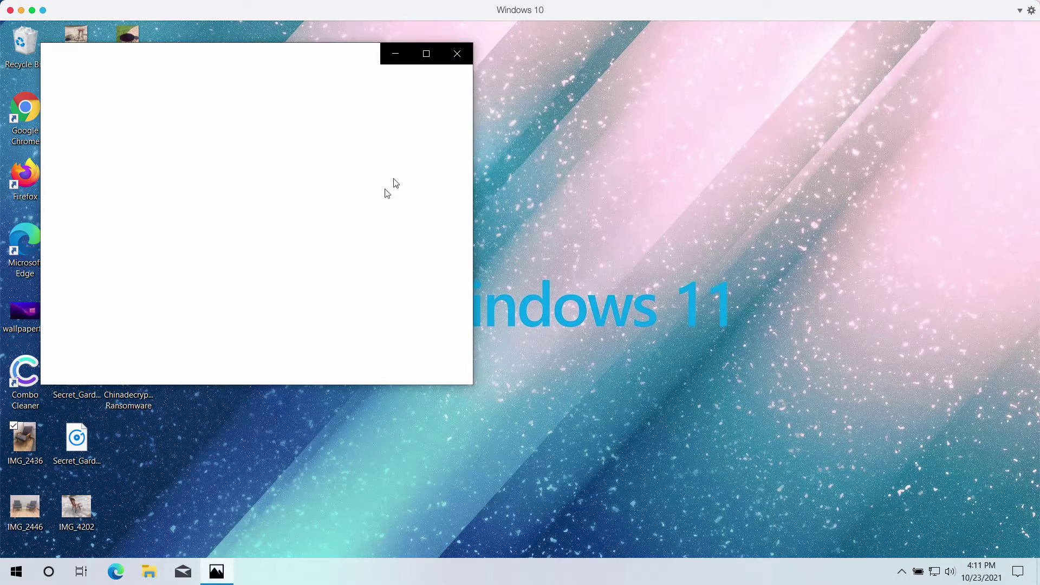
pyautogui.click(457, 54)
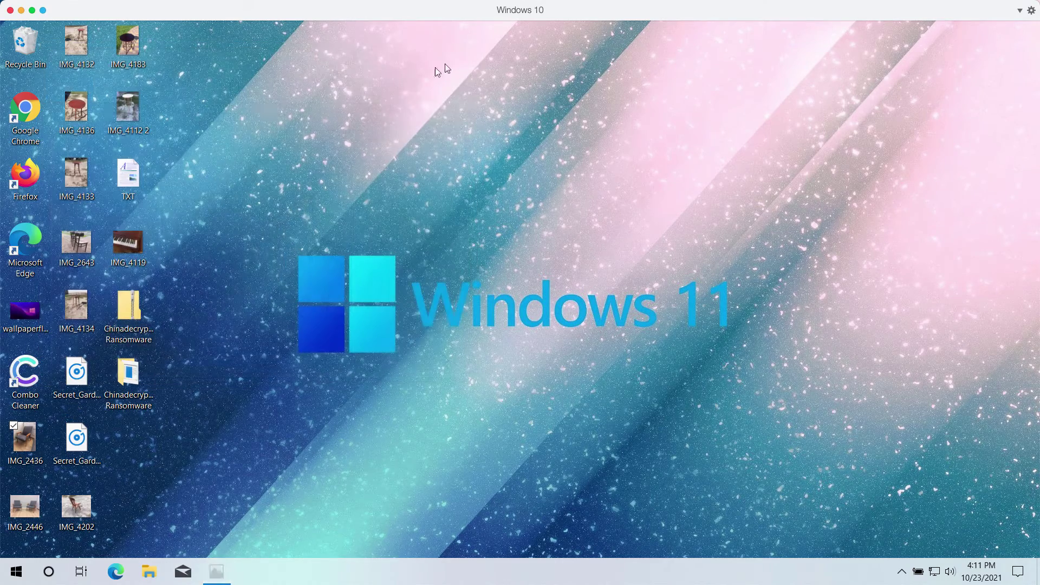
pyautogui.click(400, 136)
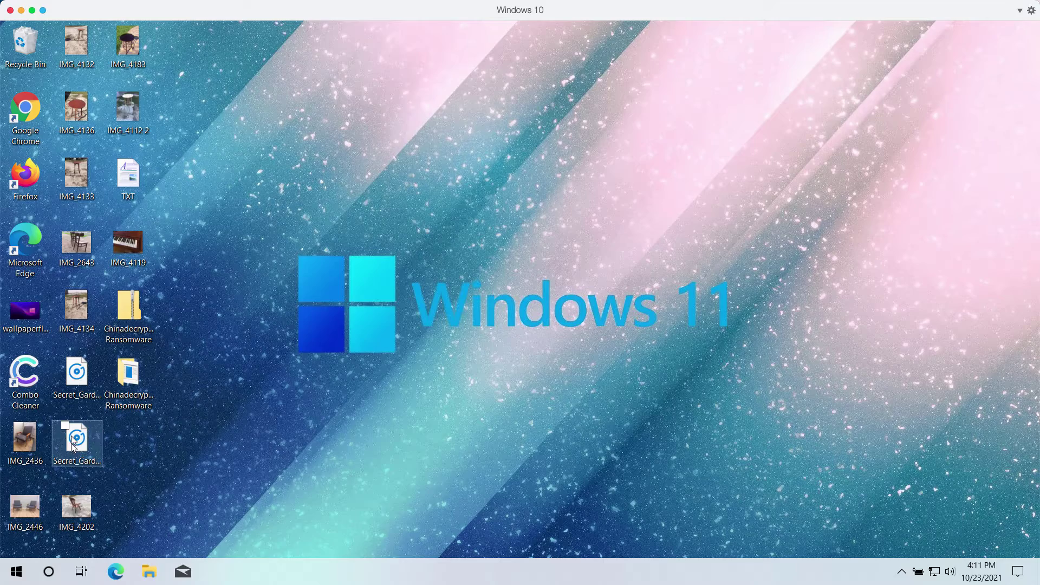
pyautogui.doubleClick(76, 506)
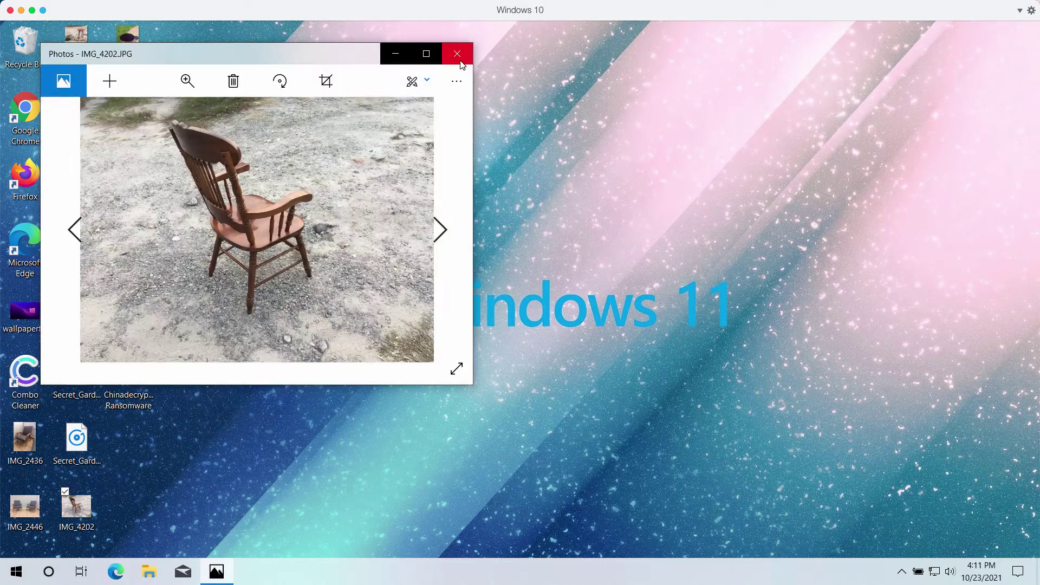
pyautogui.click(457, 53)
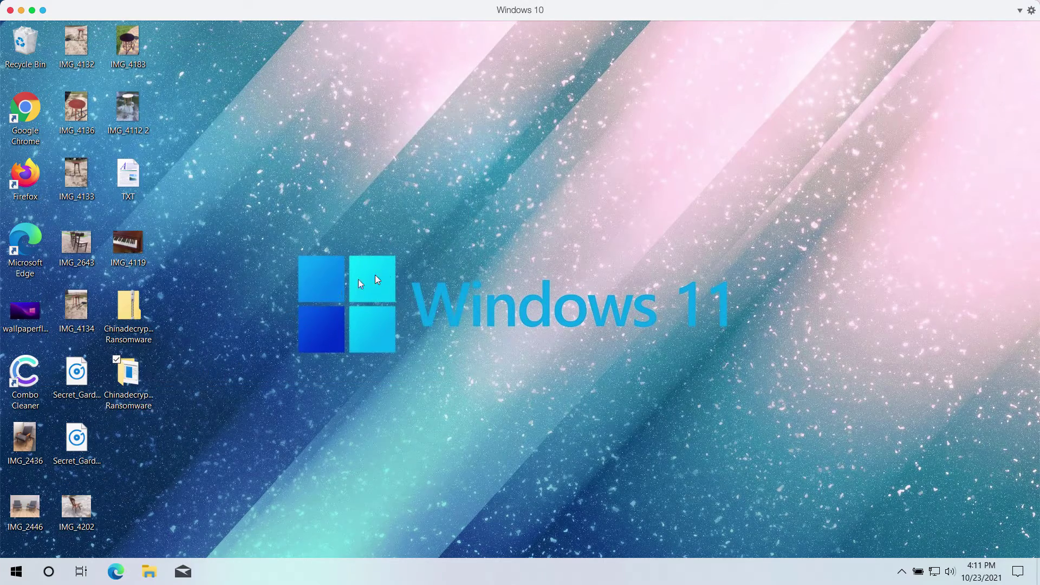
# Look inside the Chinadecryption2021 Ransomware folder, select its application, then close the folder
pyautogui.doubleClick(129, 373)
pyautogui.click(382, 188)
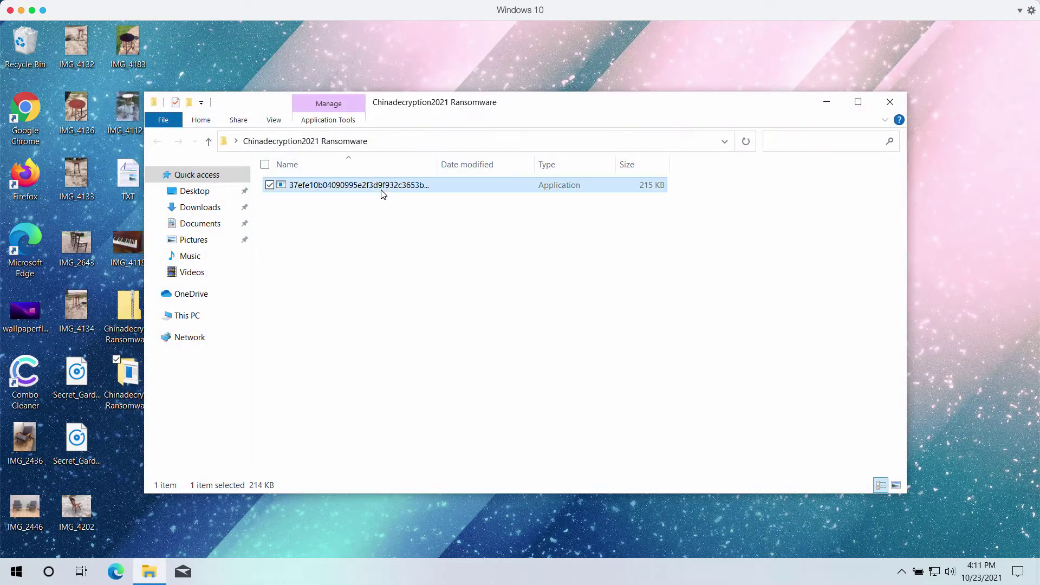
pyautogui.click(890, 102)
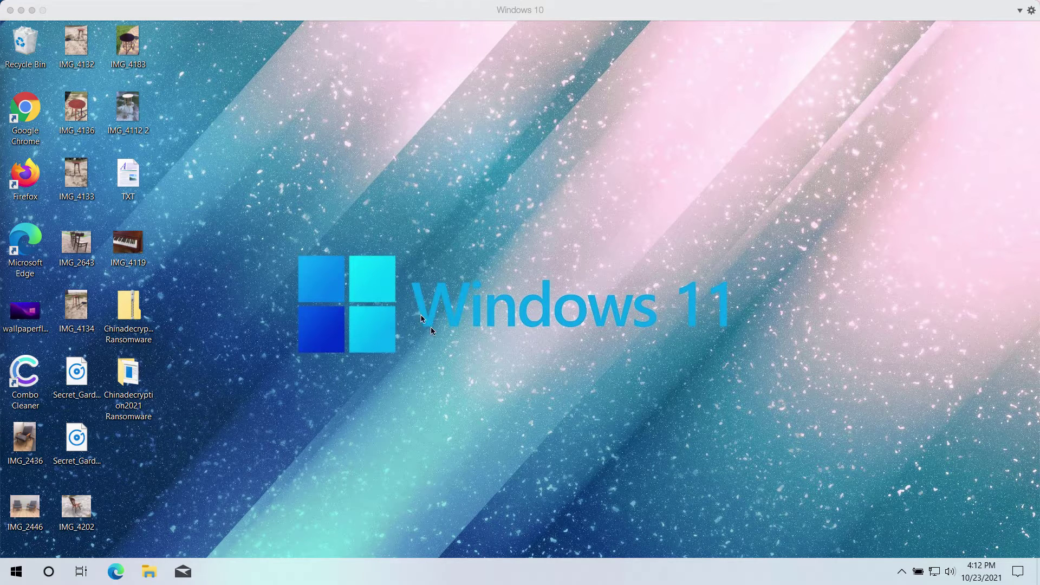
# Launch Task Manager with full process details and move it aside to uncover the desktop icons
pyautogui.rightClick(495, 577)
pyautogui.click(536, 510)
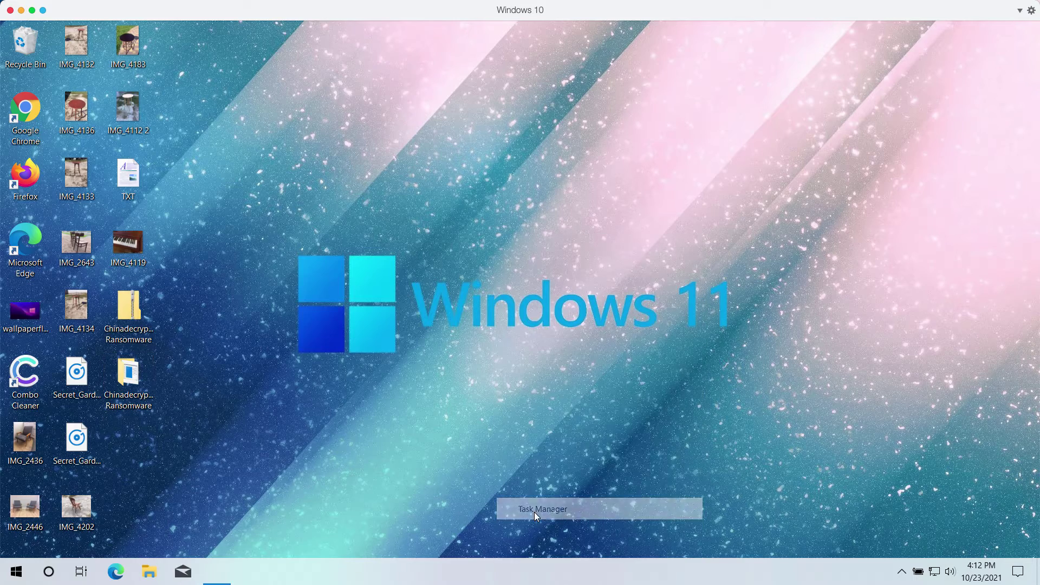
pyautogui.click(183, 371)
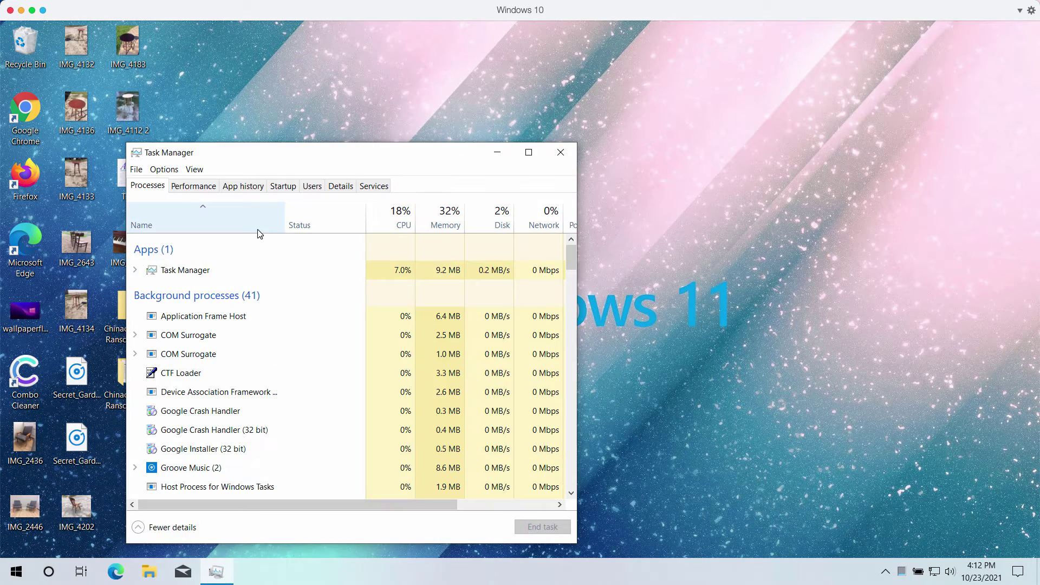
pyautogui.moveTo(388, 156); pyautogui.dragTo(506, 152)
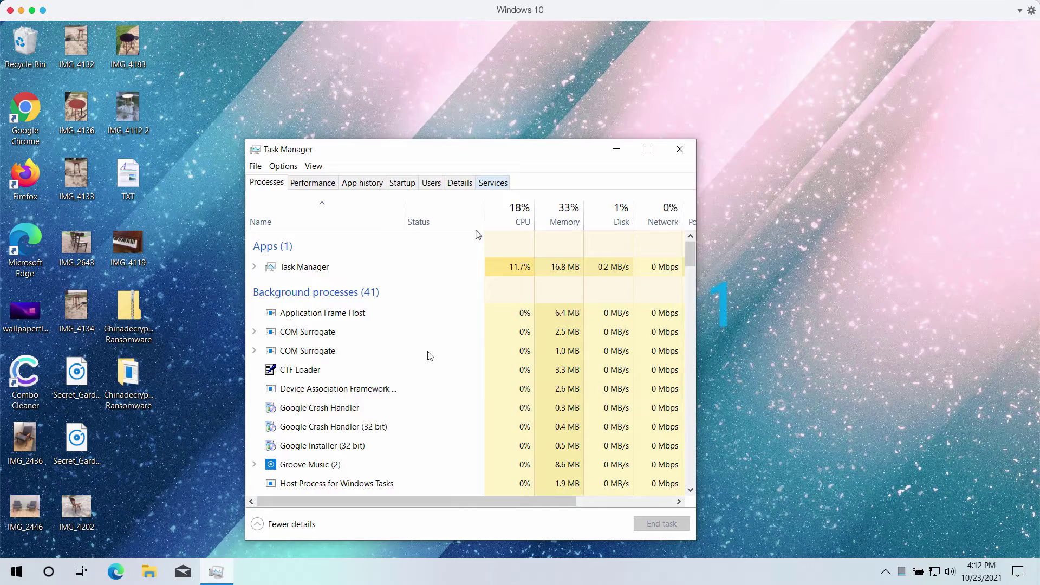
pyautogui.scroll(-13, 428, 355)
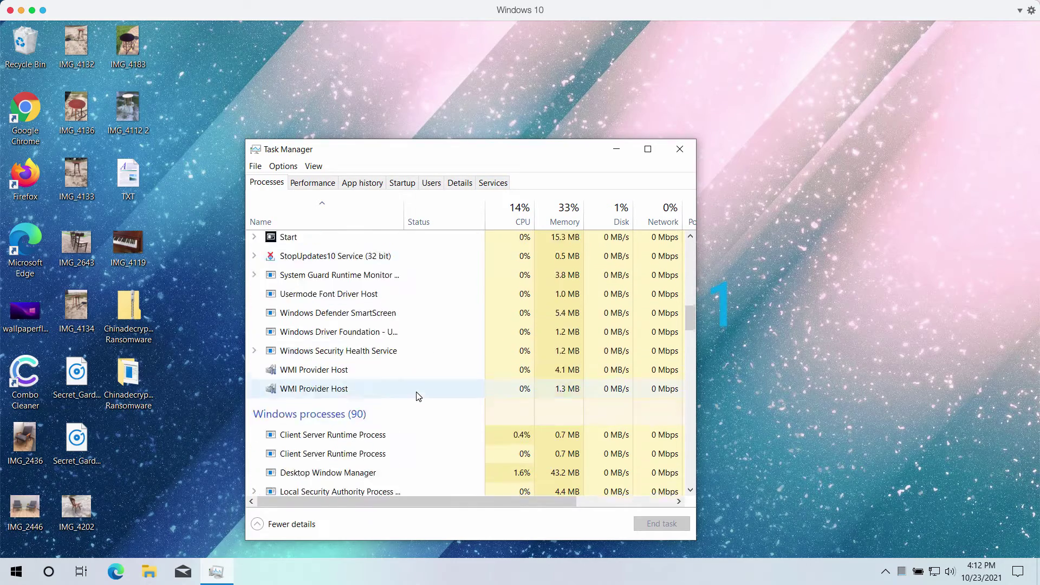
pyautogui.scroll(15, 419, 396)
pyautogui.hscroll(3, 418, 396)
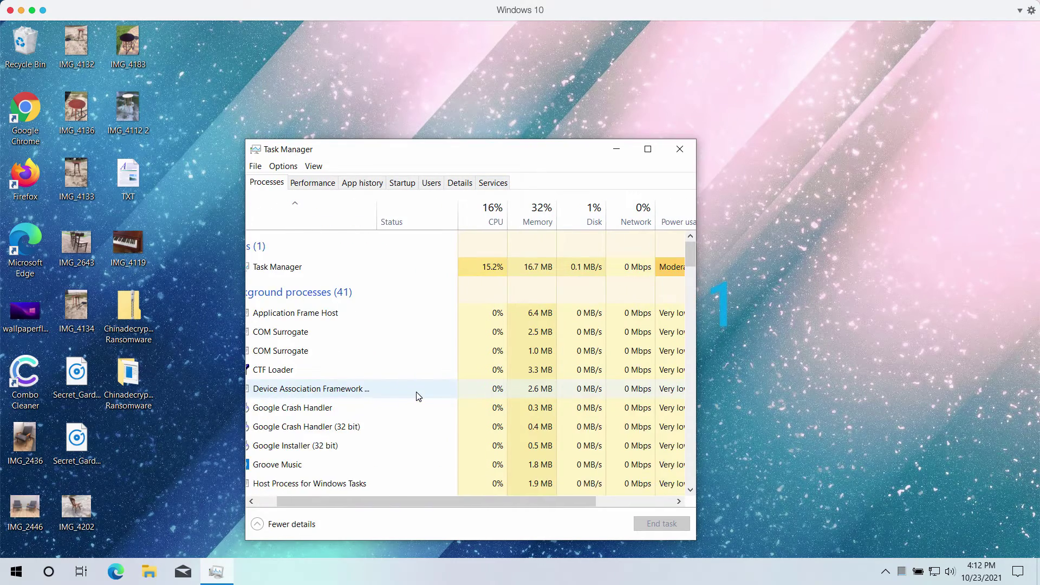
pyautogui.hscroll(-2, 419, 396)
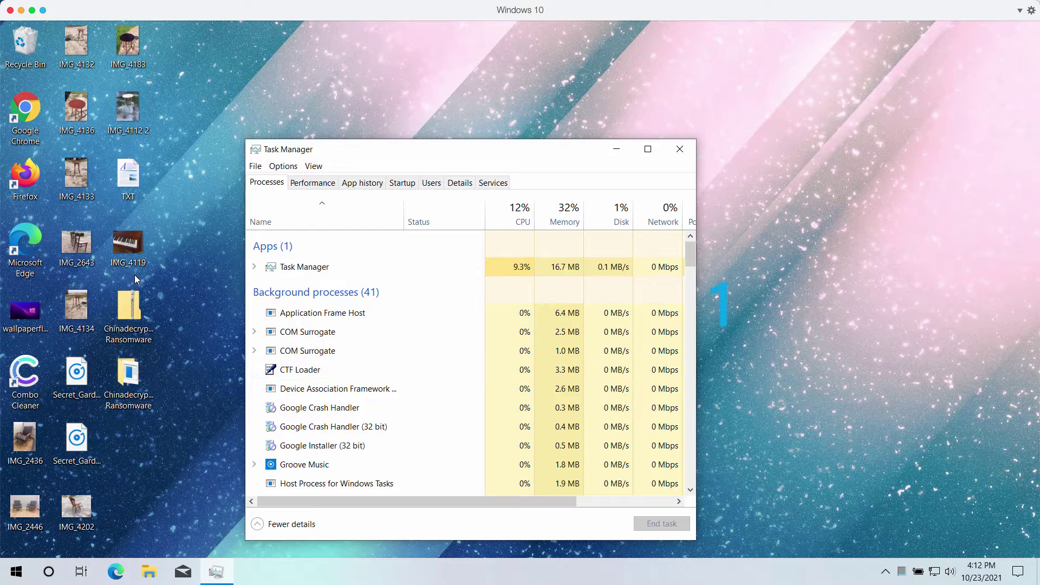
# Run the Chinadecryption2021 ransomware application and watch the process list in Task Manager
pyautogui.doubleClick(128, 374)
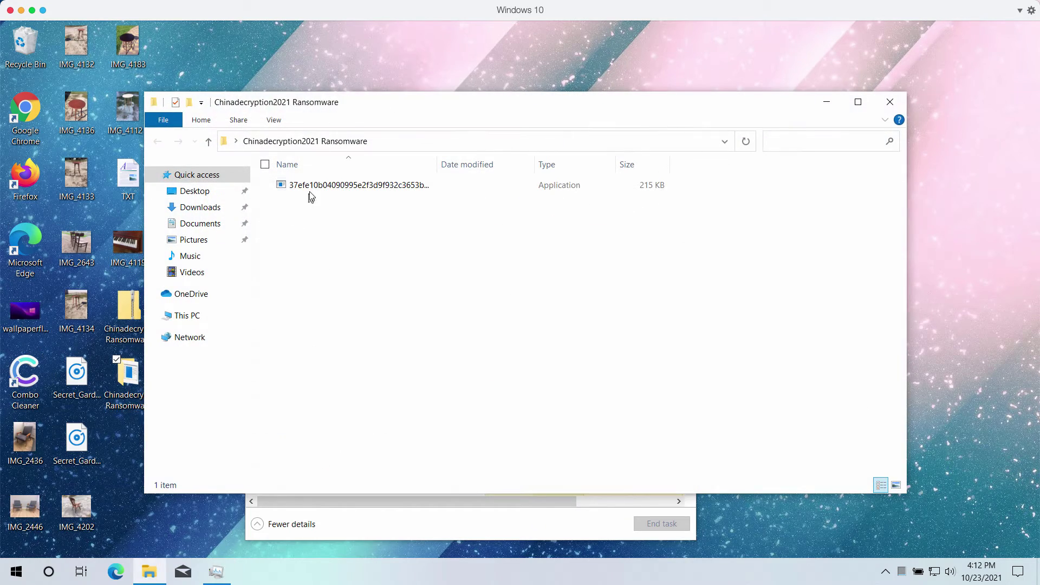
pyautogui.doubleClick(311, 187)
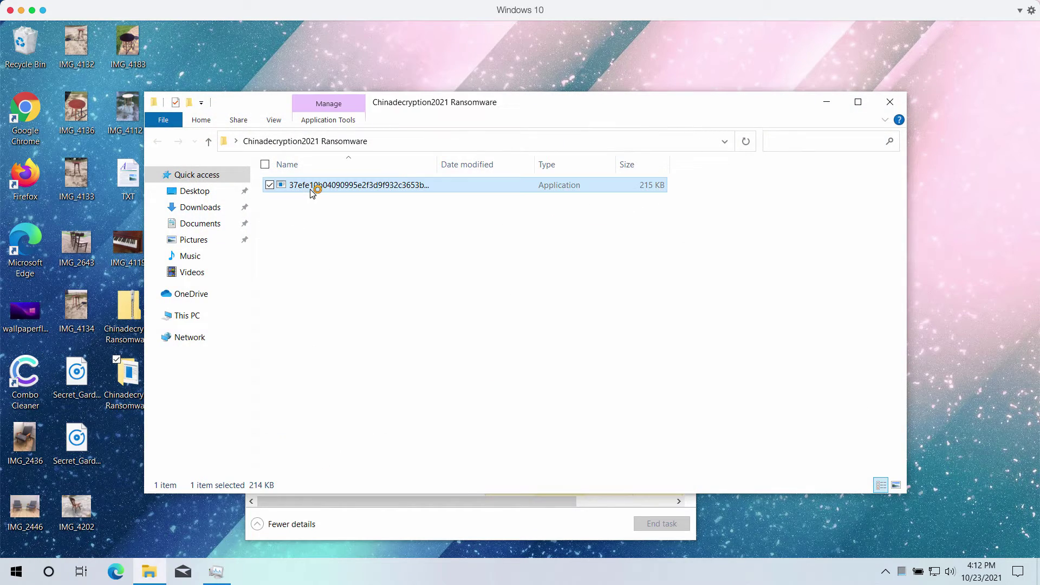
pyautogui.click(825, 102)
pyautogui.click(361, 332)
pyautogui.scroll(-10, 352, 342)
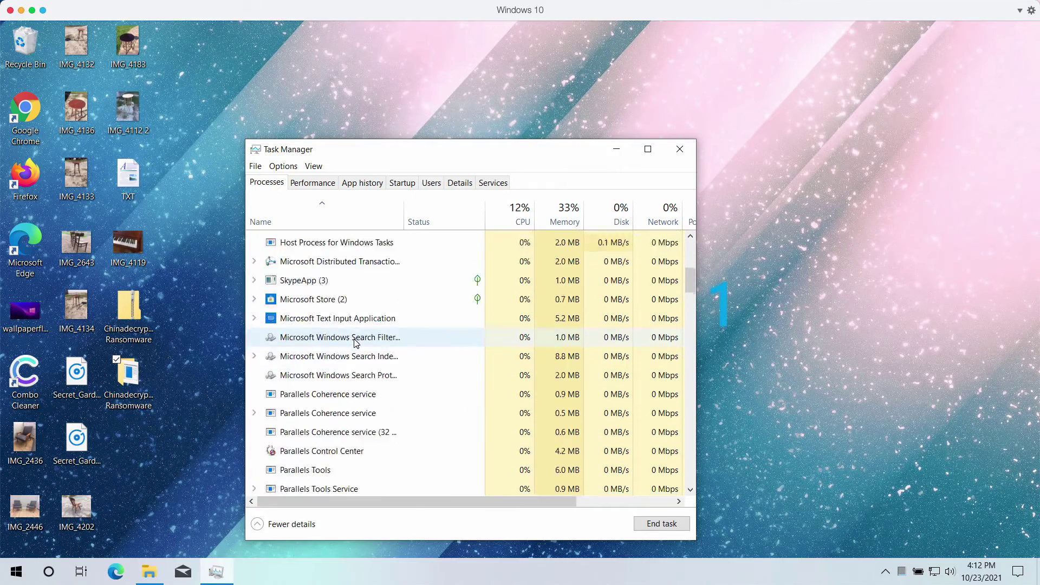
pyautogui.scroll(-5, 345, 351)
pyautogui.scroll(12, 346, 351)
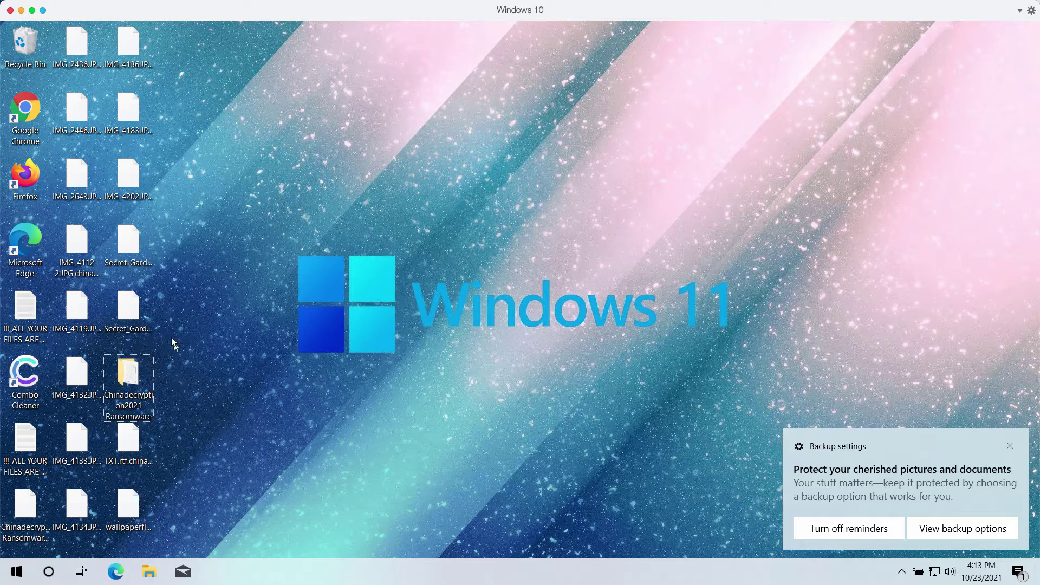
# Try opening the encrypted IMG_4202 image and dismiss the which-app prompt with Esc
pyautogui.click(130, 243)
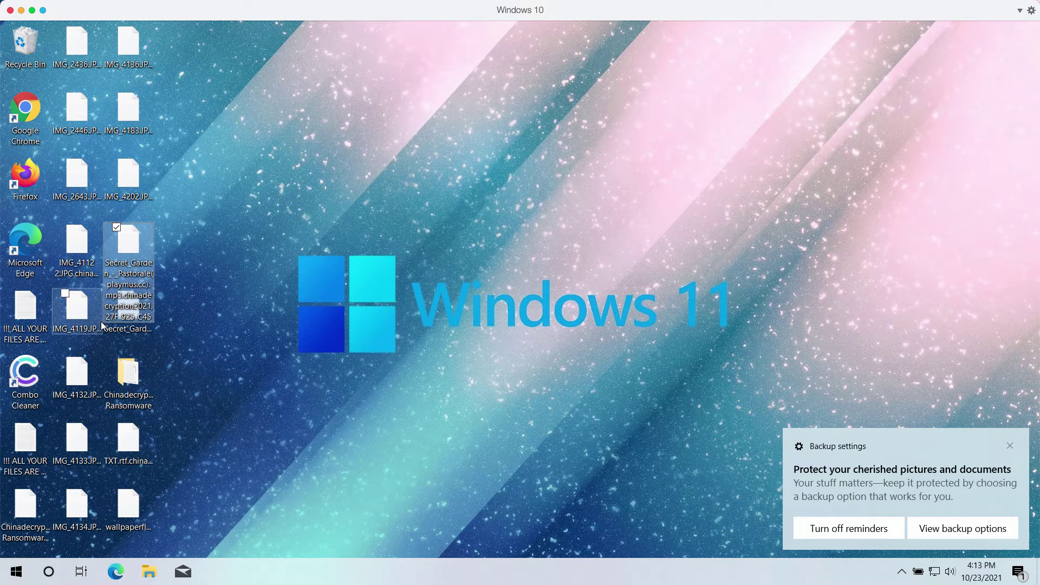
pyautogui.moveTo(141, 307)
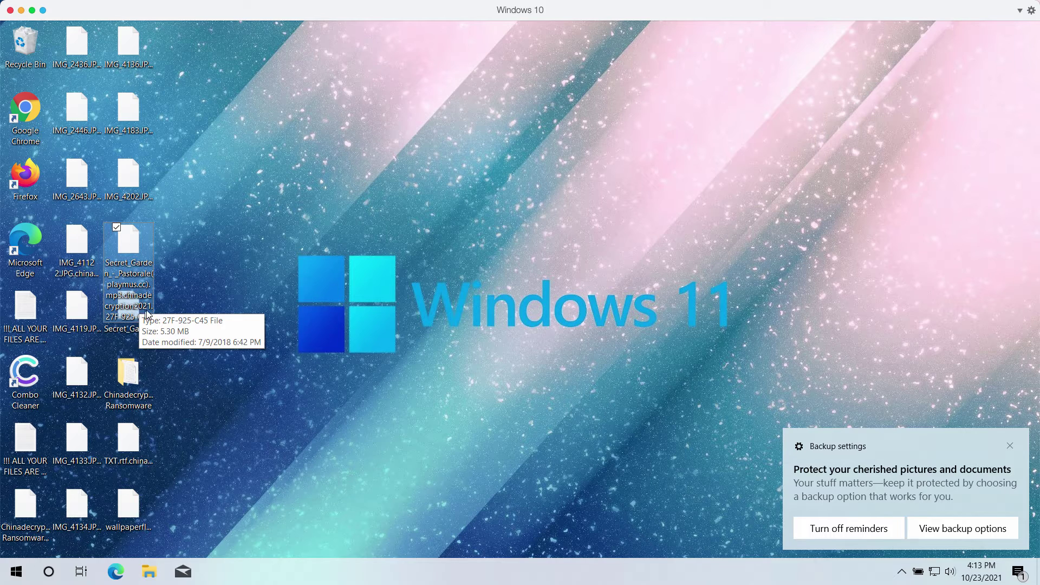
pyautogui.click(123, 183)
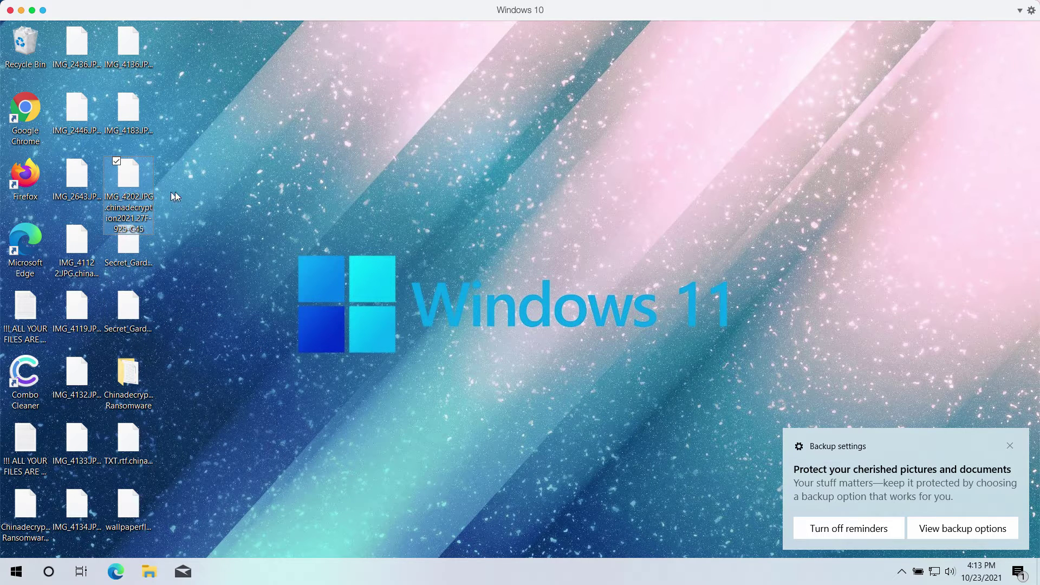
pyautogui.doubleClick(137, 220)
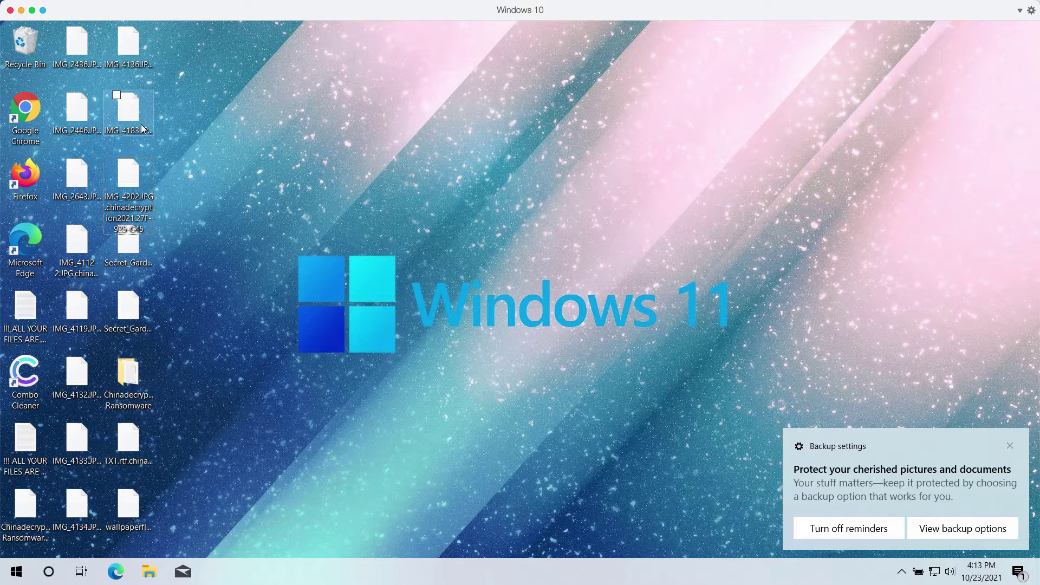
pyautogui.press('Escape')
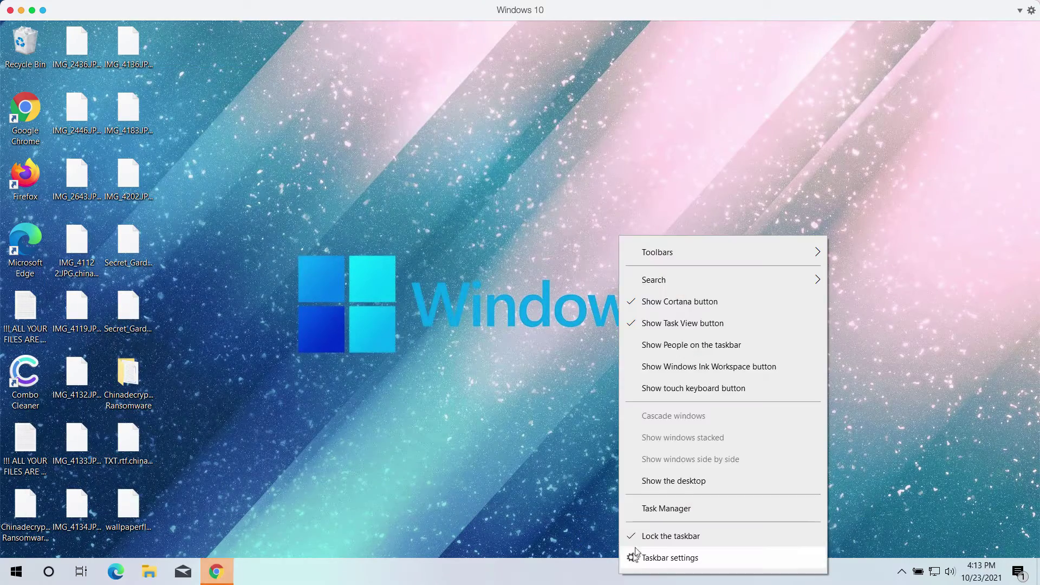
# Open Task Manager, scroll through its Processes list, and close it again
pyautogui.click(652, 503)
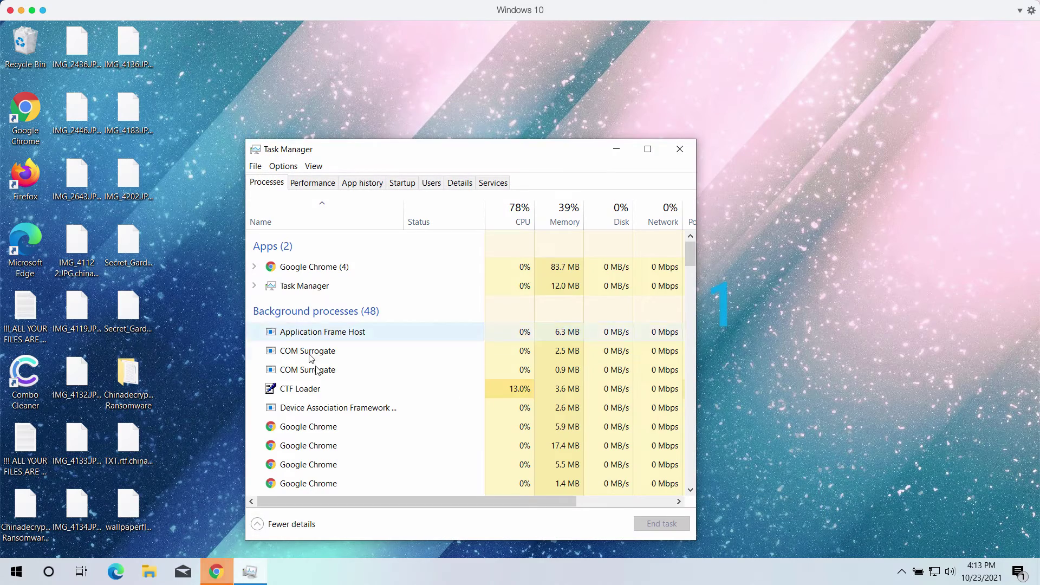
pyautogui.scroll(-10, 323, 374)
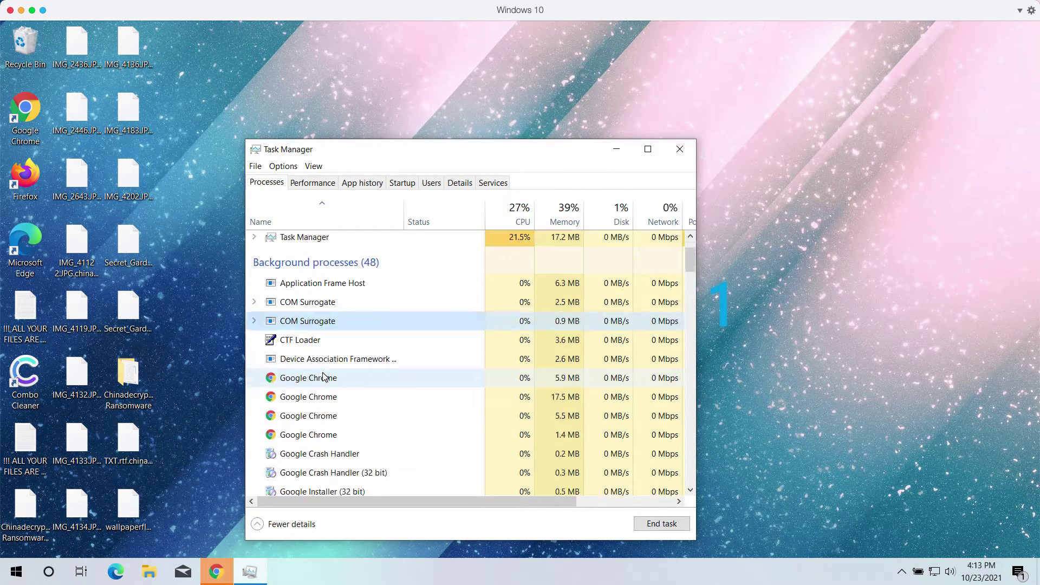
pyautogui.scroll(-5, 323, 374)
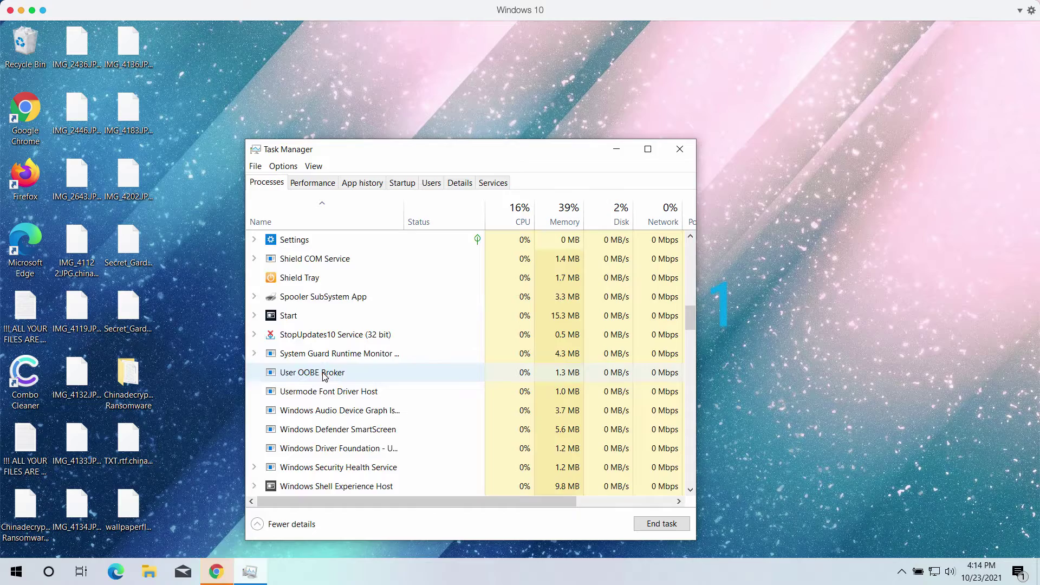
pyautogui.scroll(1, 466, 339)
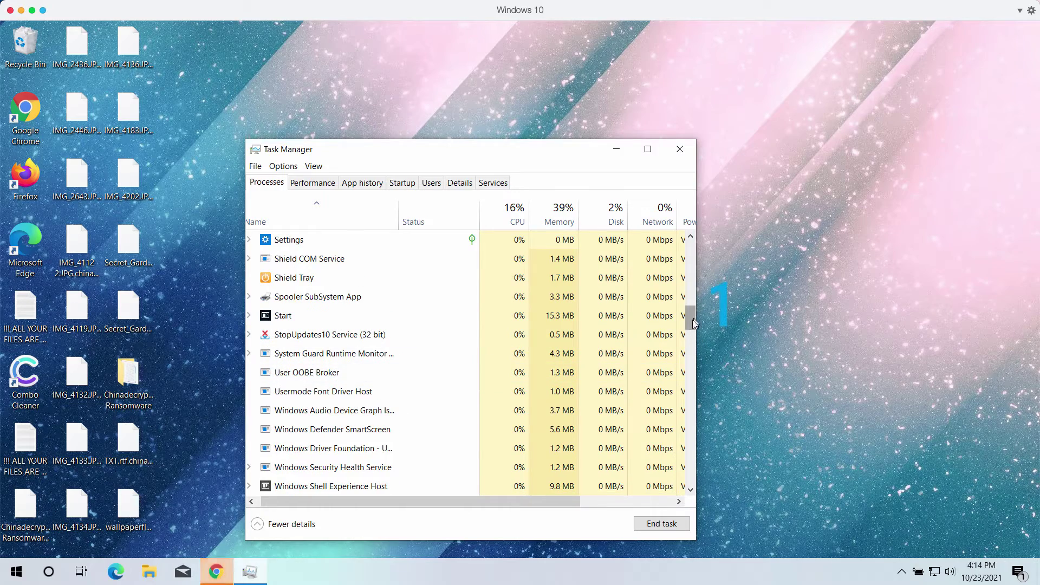
pyautogui.moveTo(690, 319); pyautogui.dragTo(681, 248)
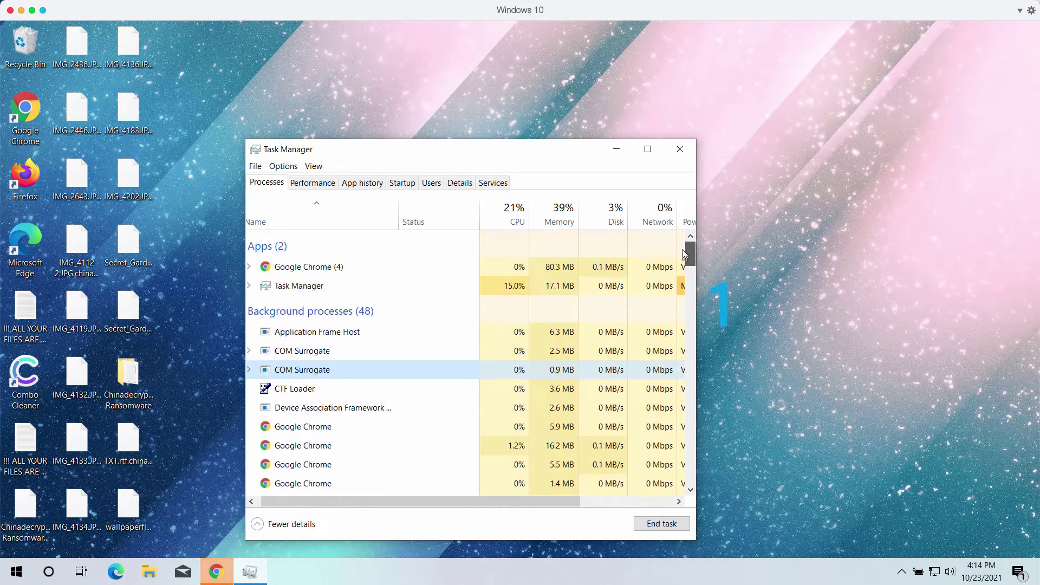
pyautogui.hscroll(1, 681, 248)
pyautogui.click(679, 150)
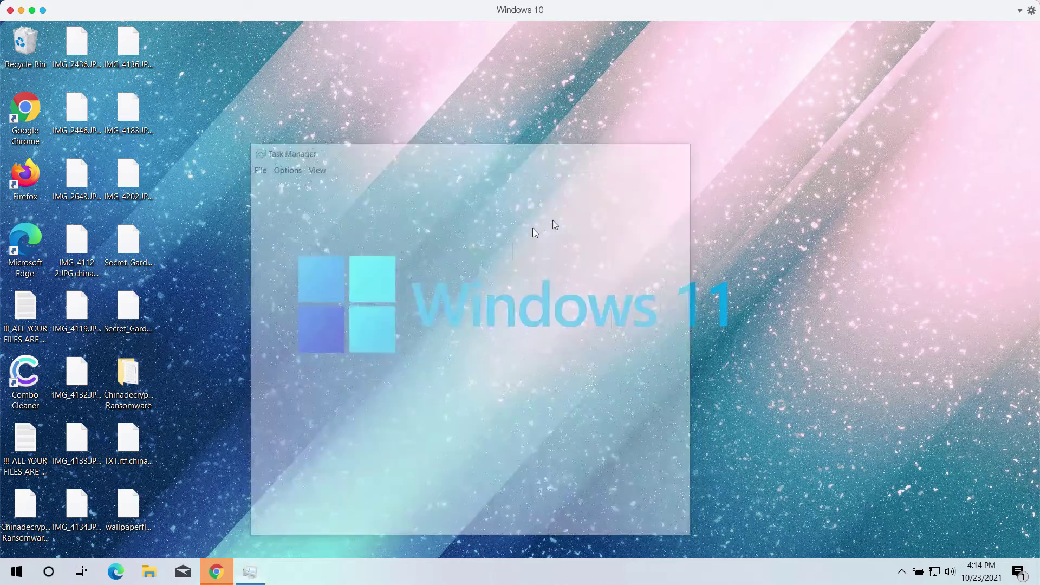
pyautogui.click(222, 578)
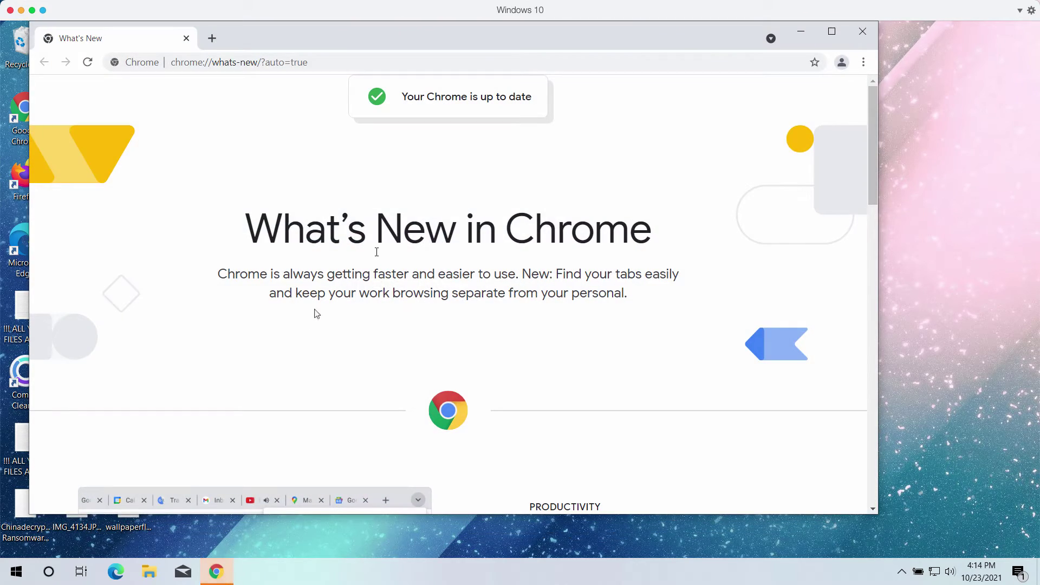
pyautogui.click(212, 42)
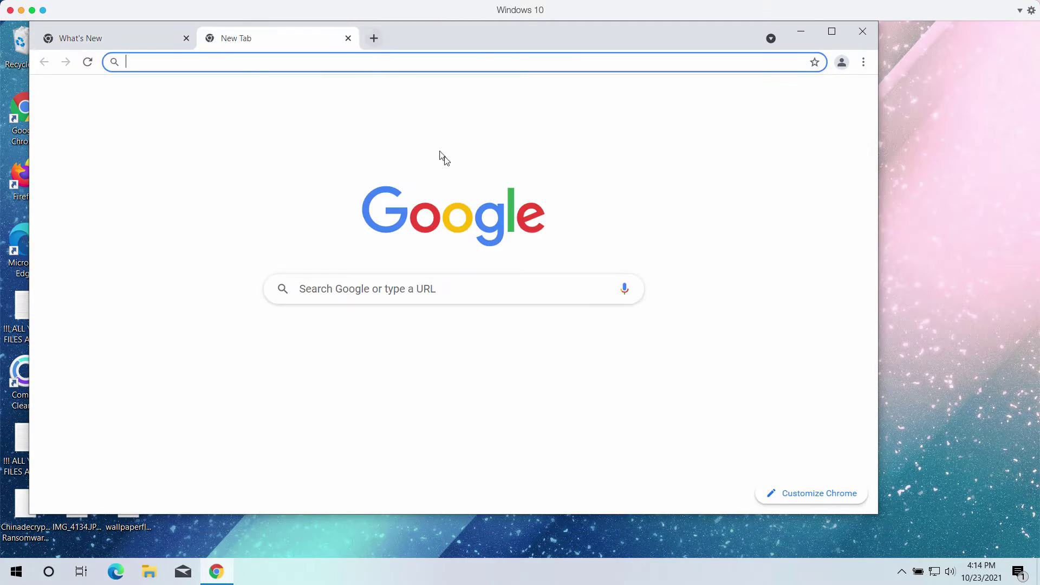
pyautogui.click(525, 367)
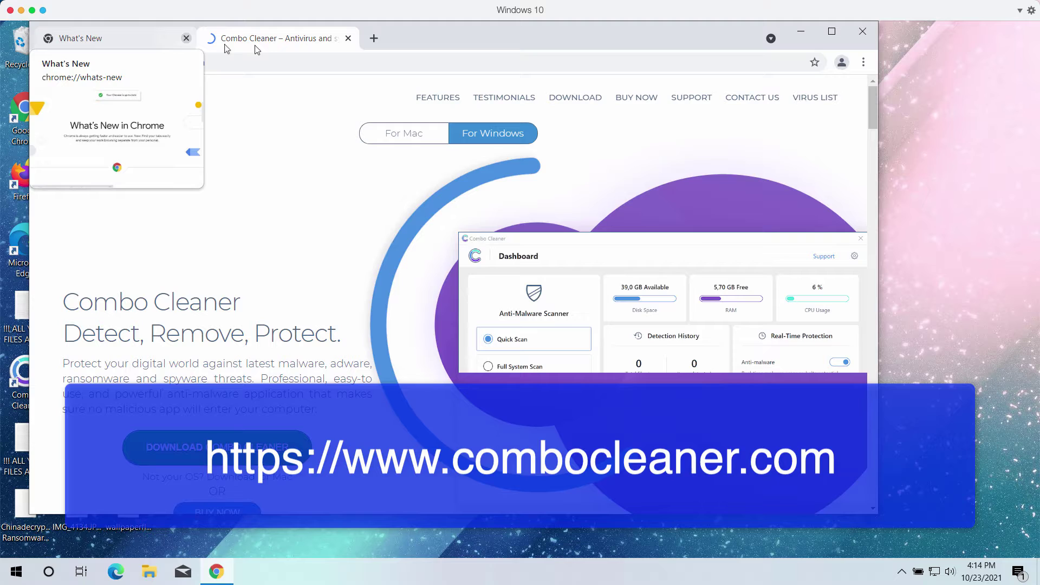
pyautogui.click(146, 39)
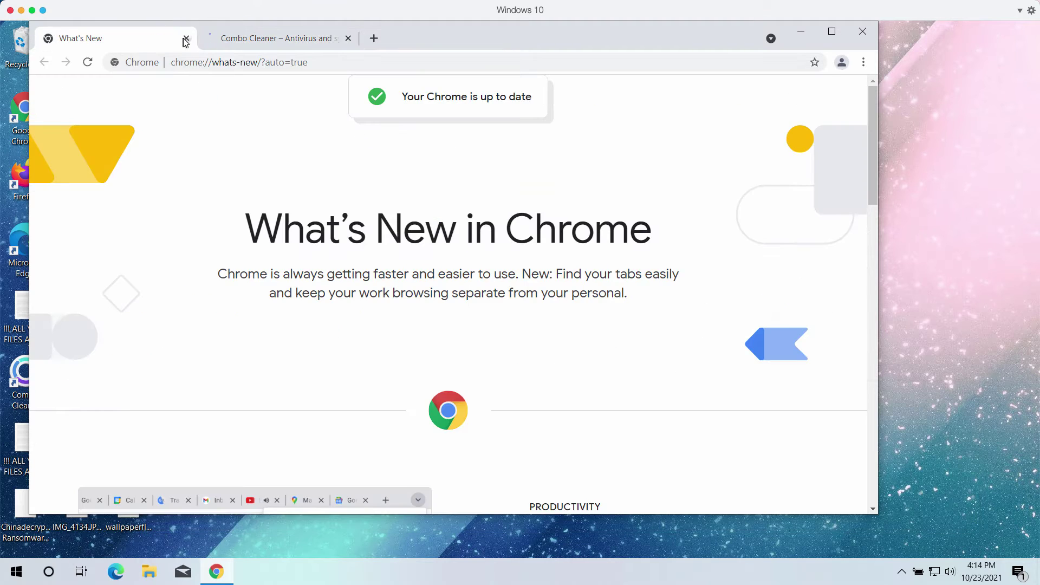
pyautogui.click(186, 38)
pyautogui.moveTo(253, 35); pyautogui.dragTo(297, 40)
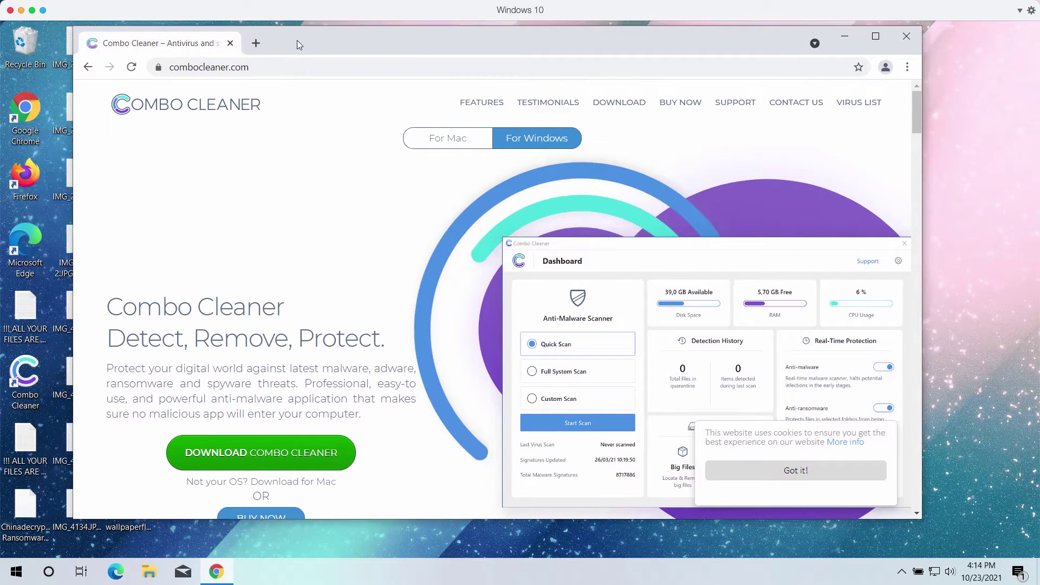
# Close the browser, launch Combo Cleaner from its desktop icon, and answer No to keep the shortcut
pyautogui.click(230, 43)
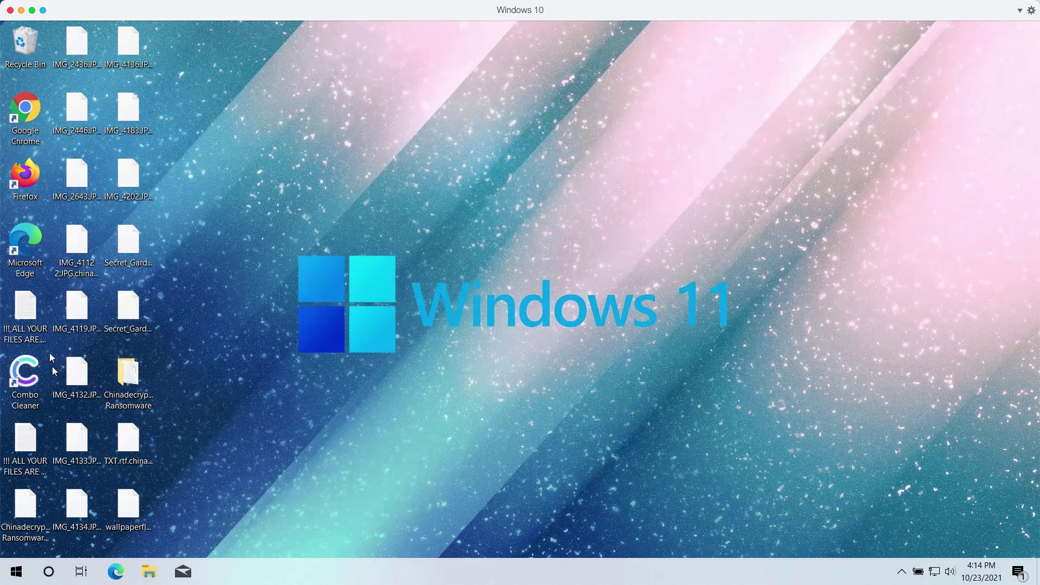
pyautogui.doubleClick(33, 389)
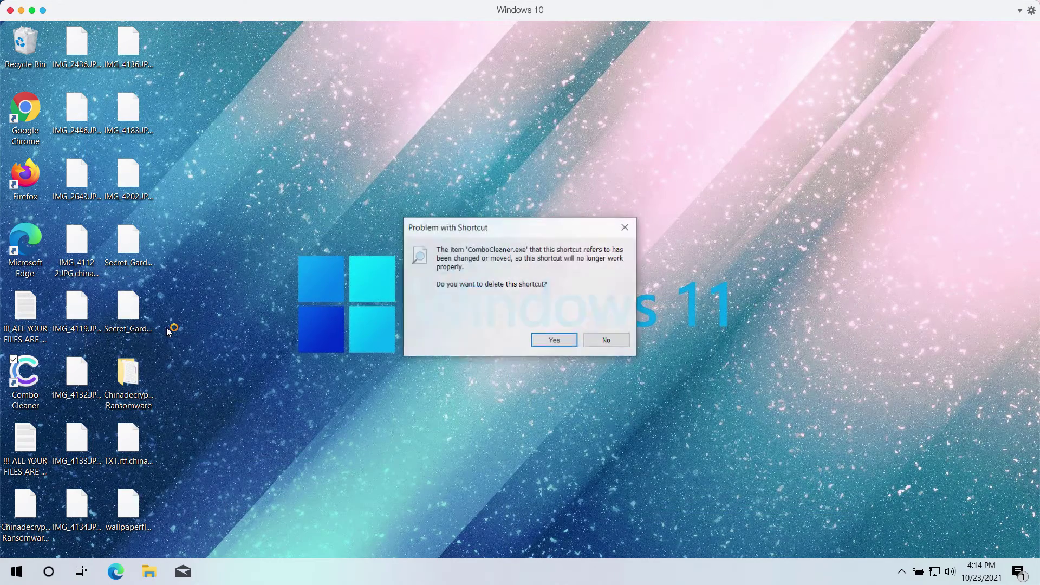
pyautogui.click(592, 340)
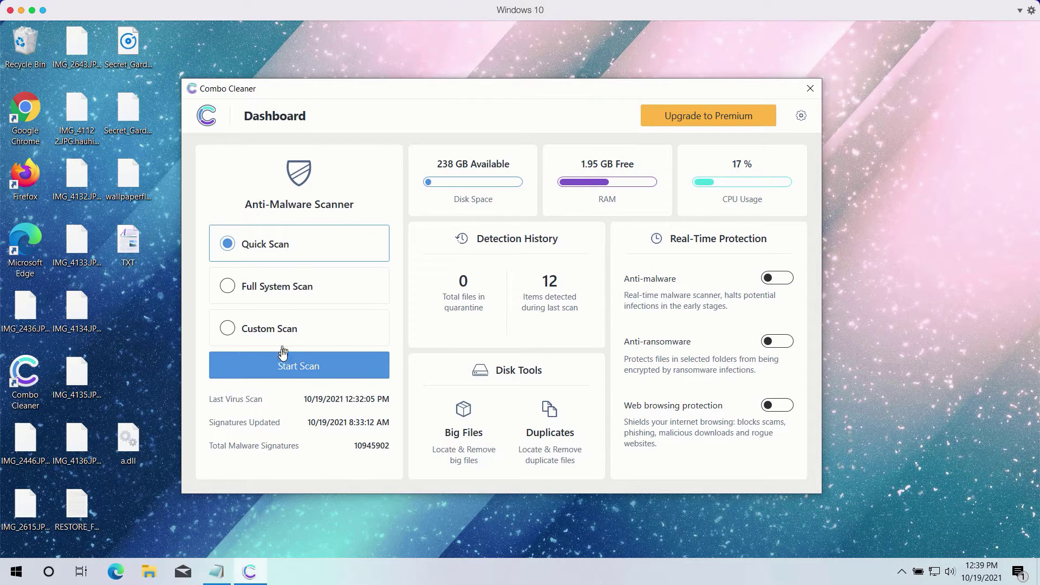
# Start a Quick Scan from the Combo Cleaner Dashboard
pyautogui.click(314, 368)
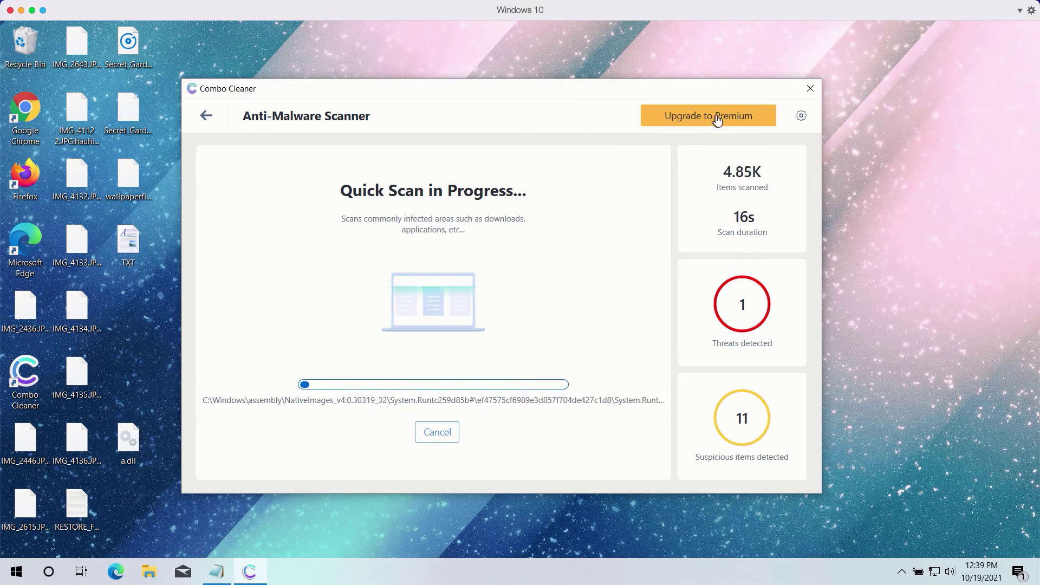
# Open Combo Cleaner's settings on the Anti-Ransomware tab, showing no protected folders or trusted programs
pyautogui.click(801, 116)
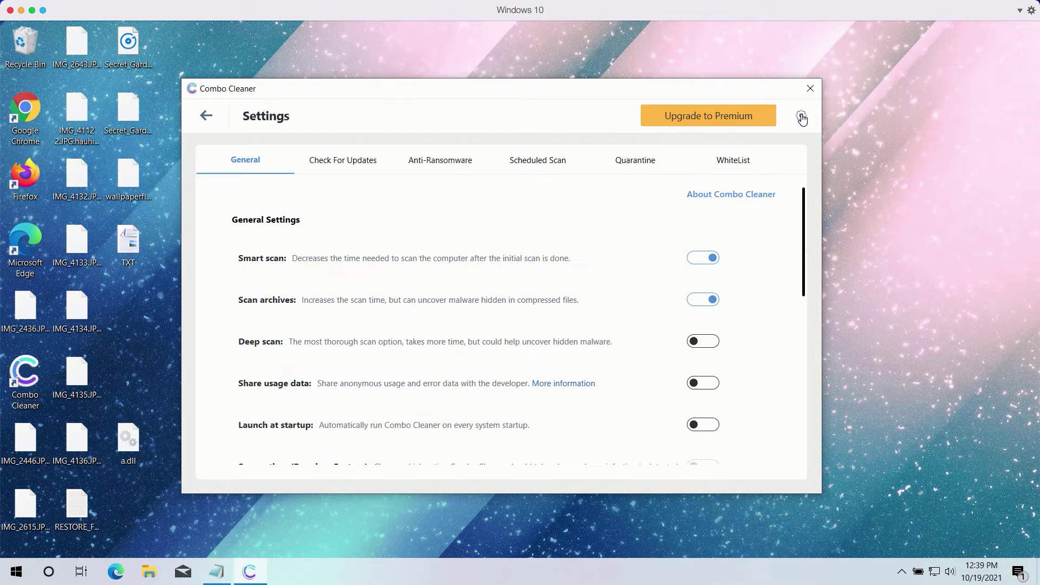
pyautogui.click(438, 167)
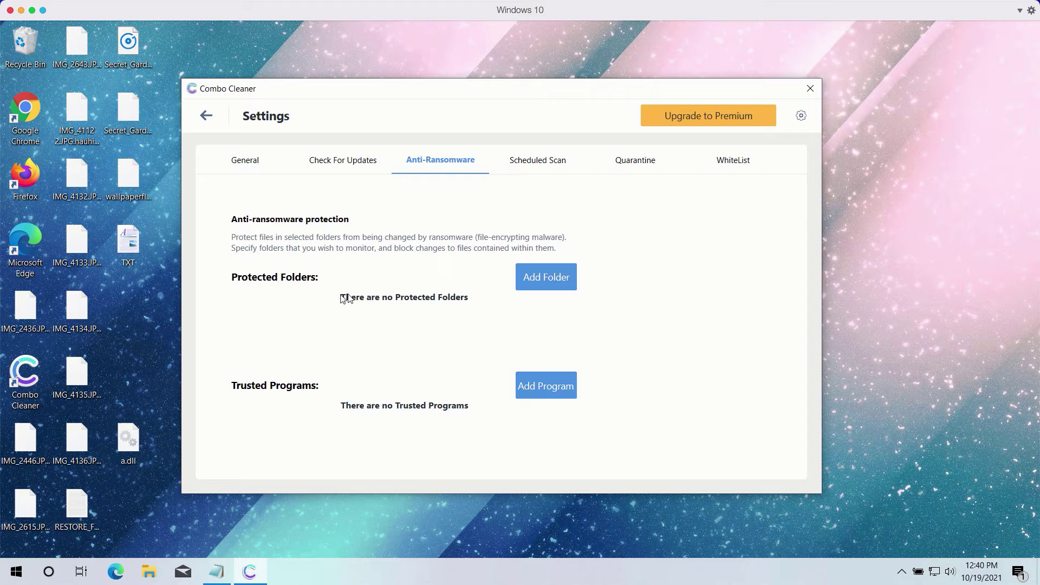
# Cancel the running Quick Scan and scroll through the 12 detected items in the Threat Scan results
pyautogui.click(206, 116)
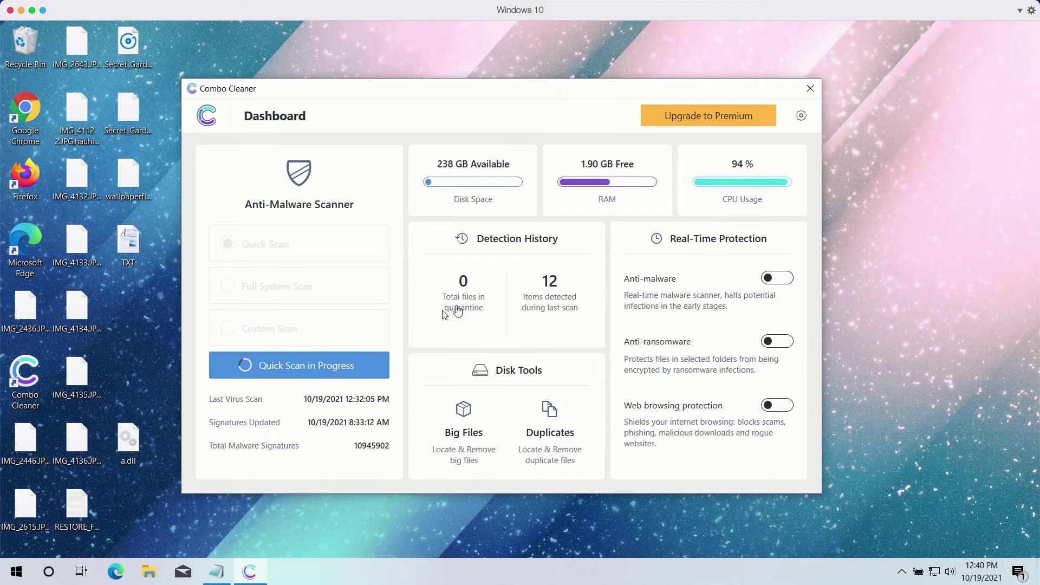
pyautogui.click(339, 368)
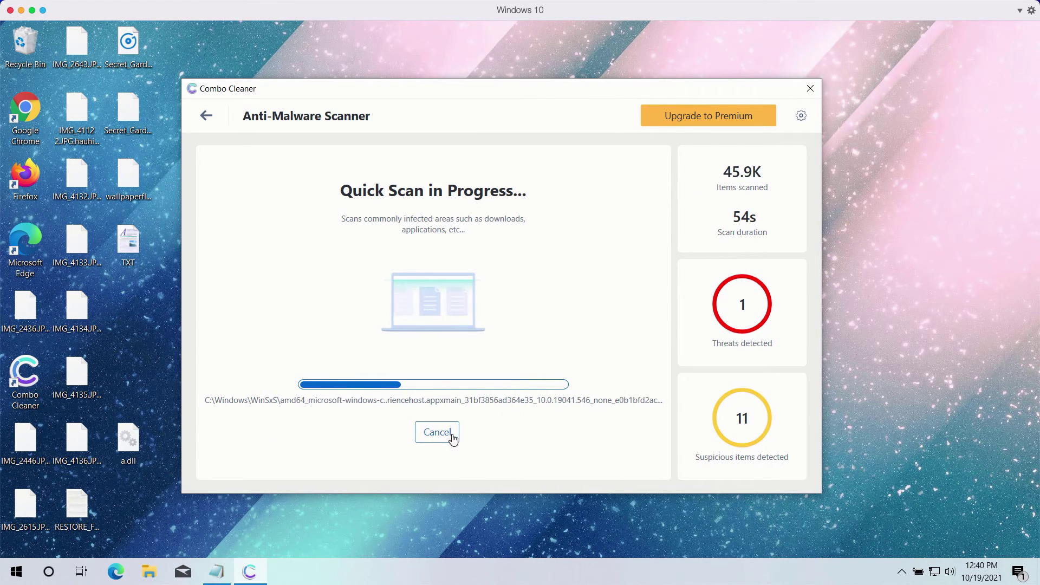
pyautogui.click(453, 435)
pyautogui.click(475, 364)
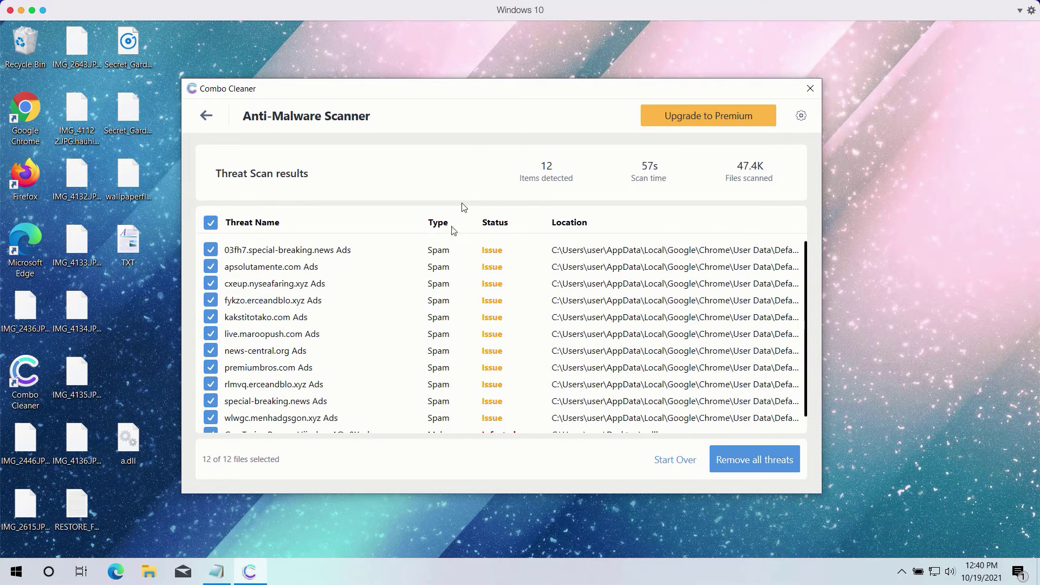
pyautogui.scroll(-2, 605, 354)
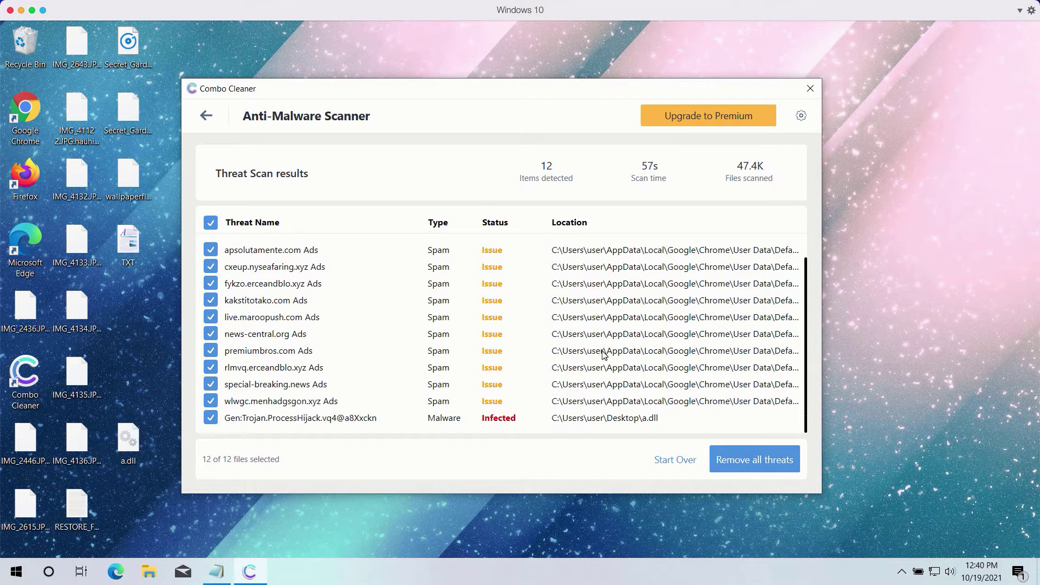
pyautogui.scroll(2, 528, 319)
pyautogui.scroll(-2, 528, 320)
pyautogui.scroll(2, 408, 337)
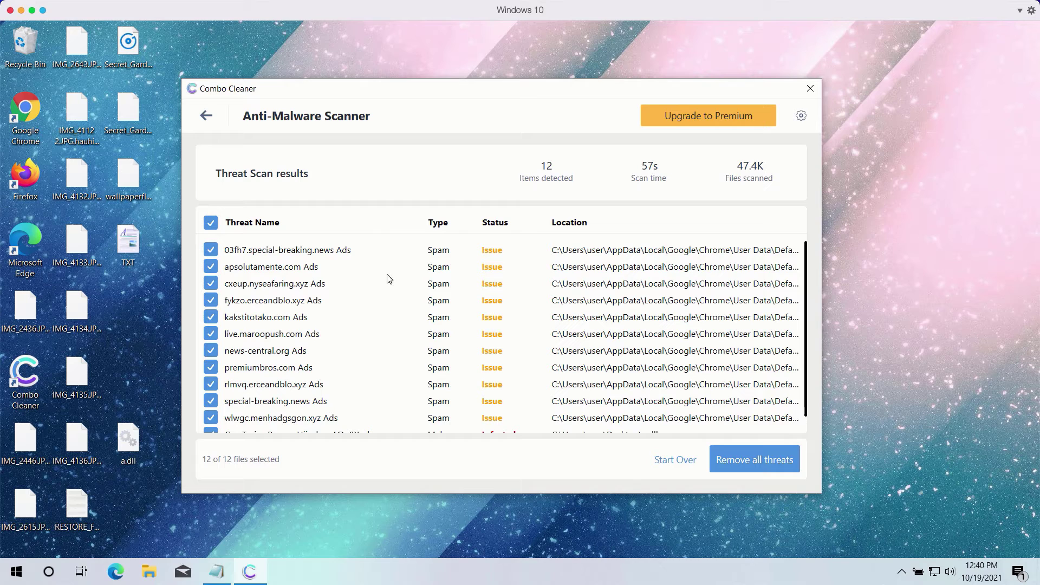
pyautogui.scroll(-2, 385, 282)
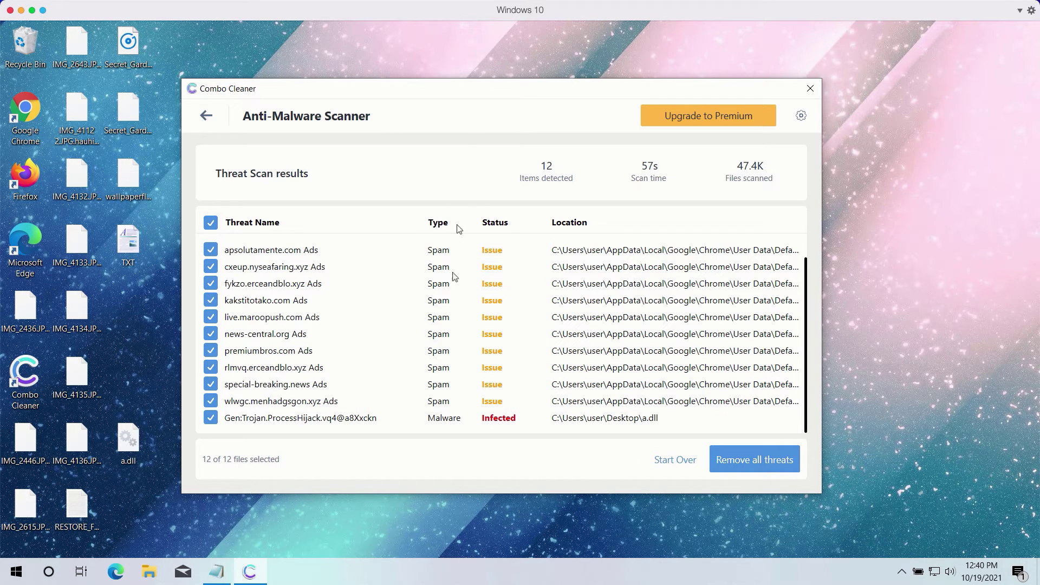